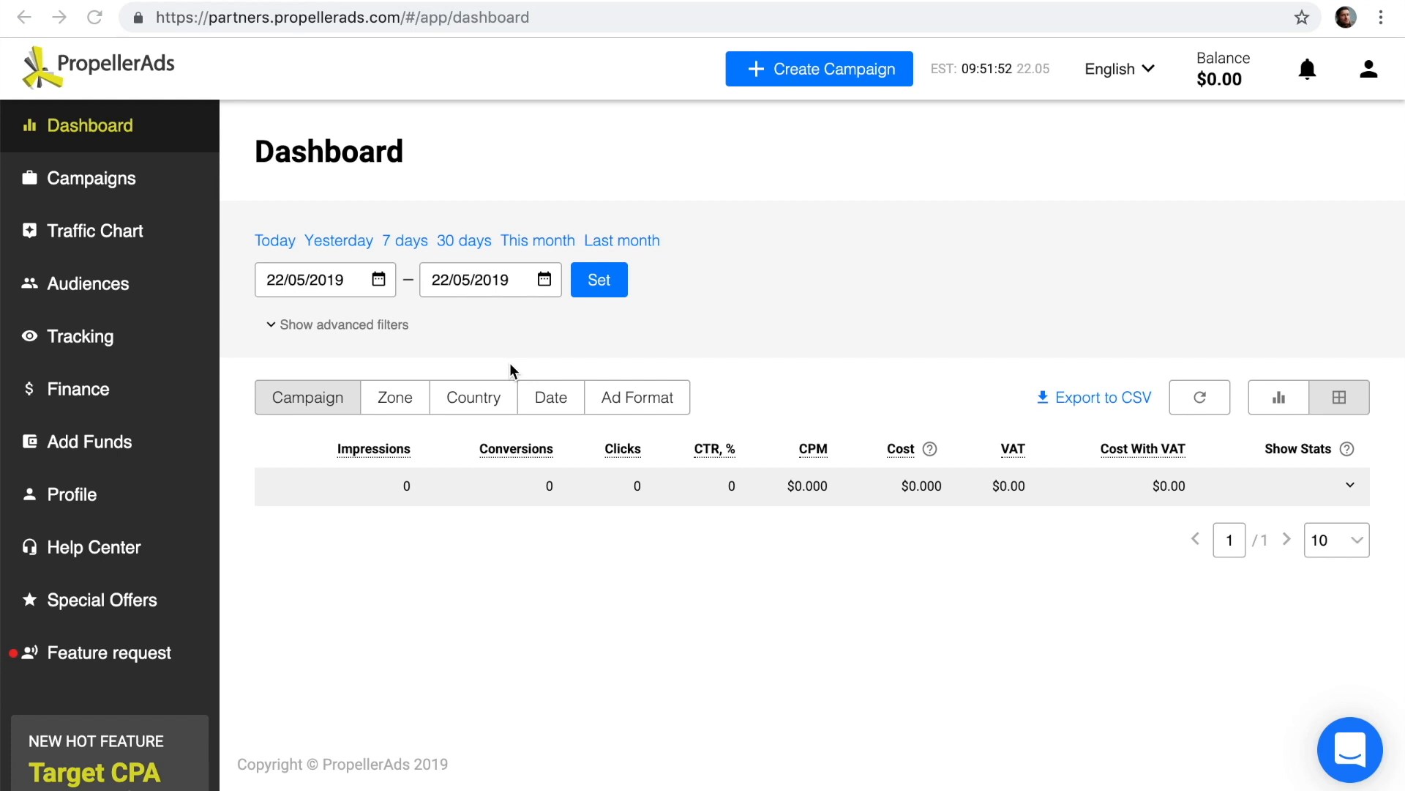
# Step: Create a new campaign with the Push Notifications advertising format and the CPC pricing model
pyautogui.click(868, 72)
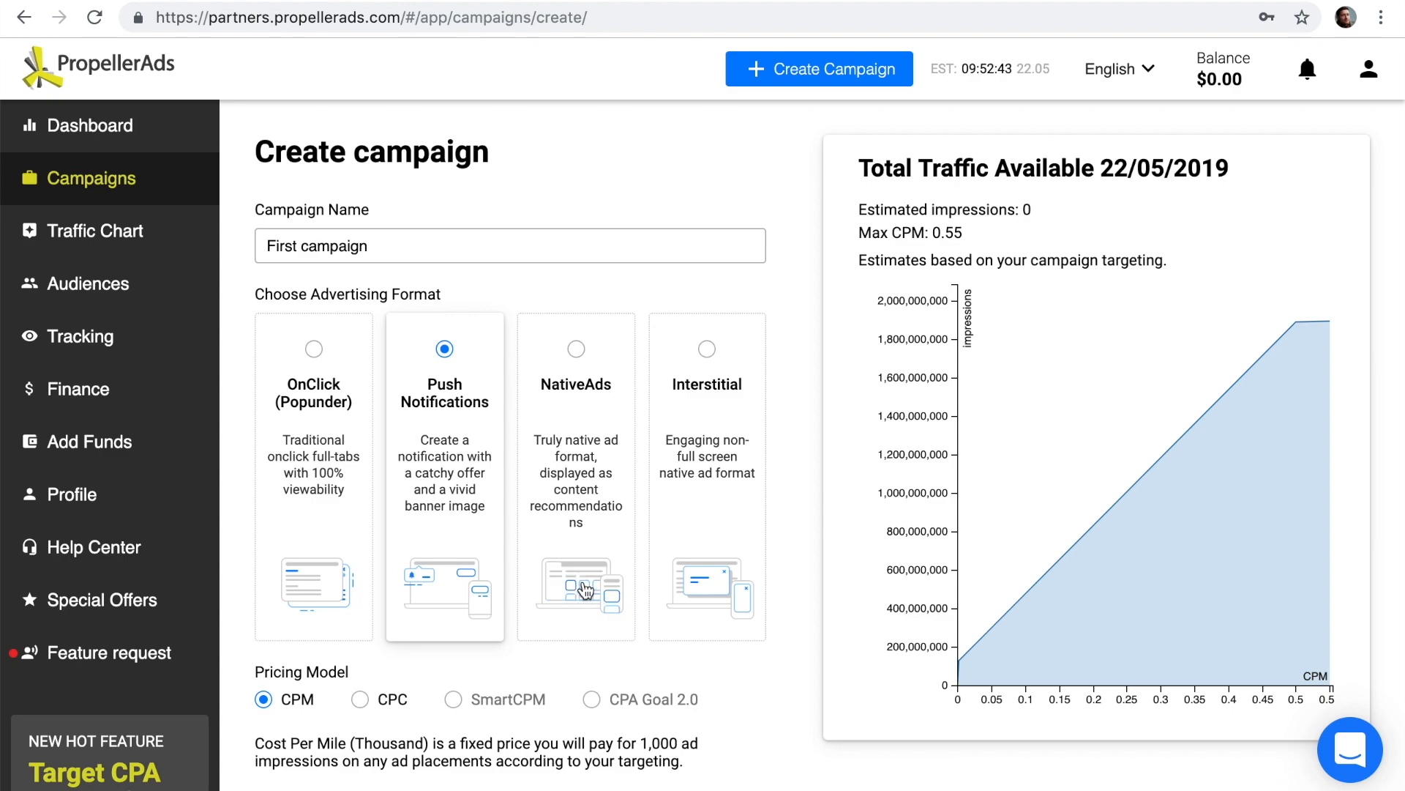
pyautogui.scroll(-14, 583, 585)
pyautogui.click(423, 542)
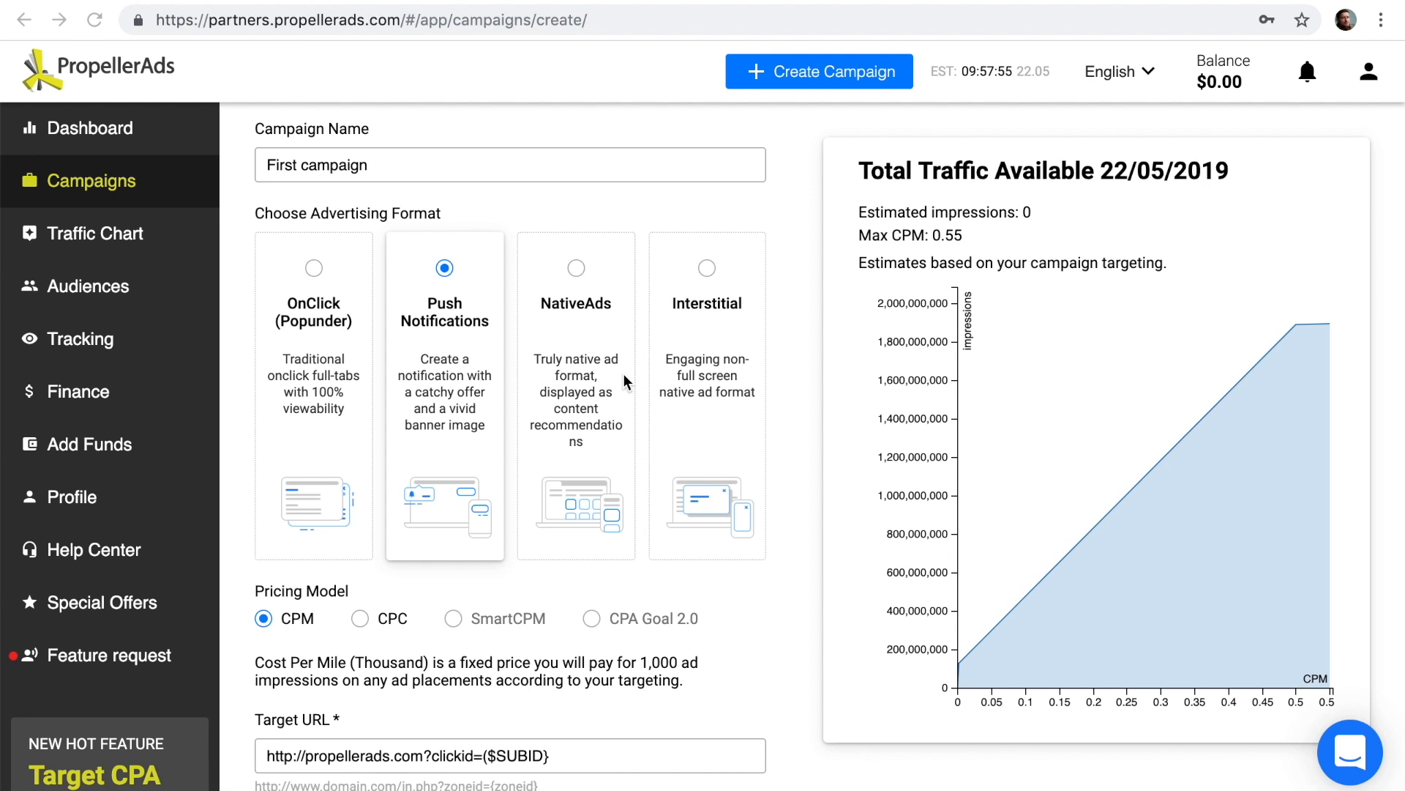
pyautogui.click(361, 619)
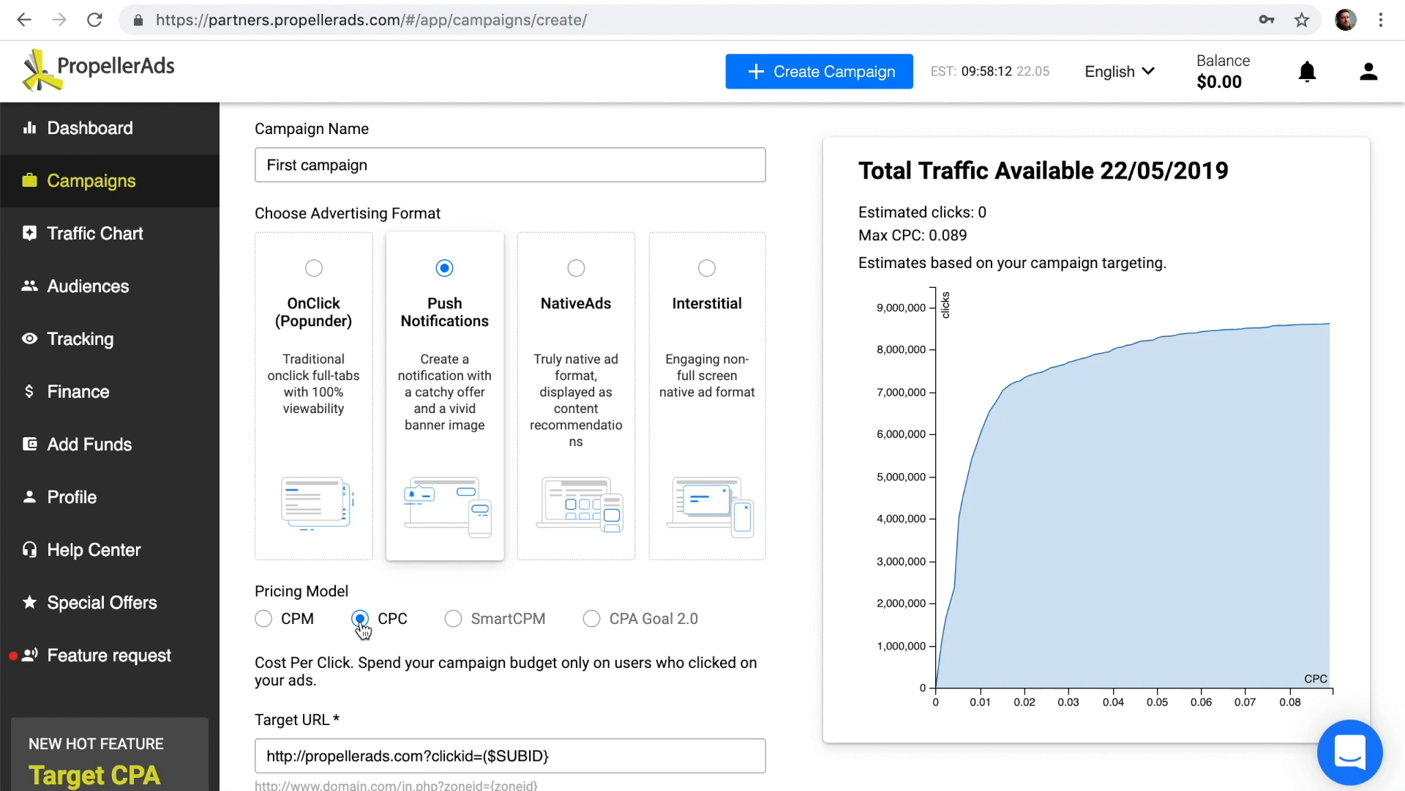
# Step: Toggle the inclusion of broker traffic for the All Traffic option in Traffic Options
pyautogui.scroll(-3, 362, 624)
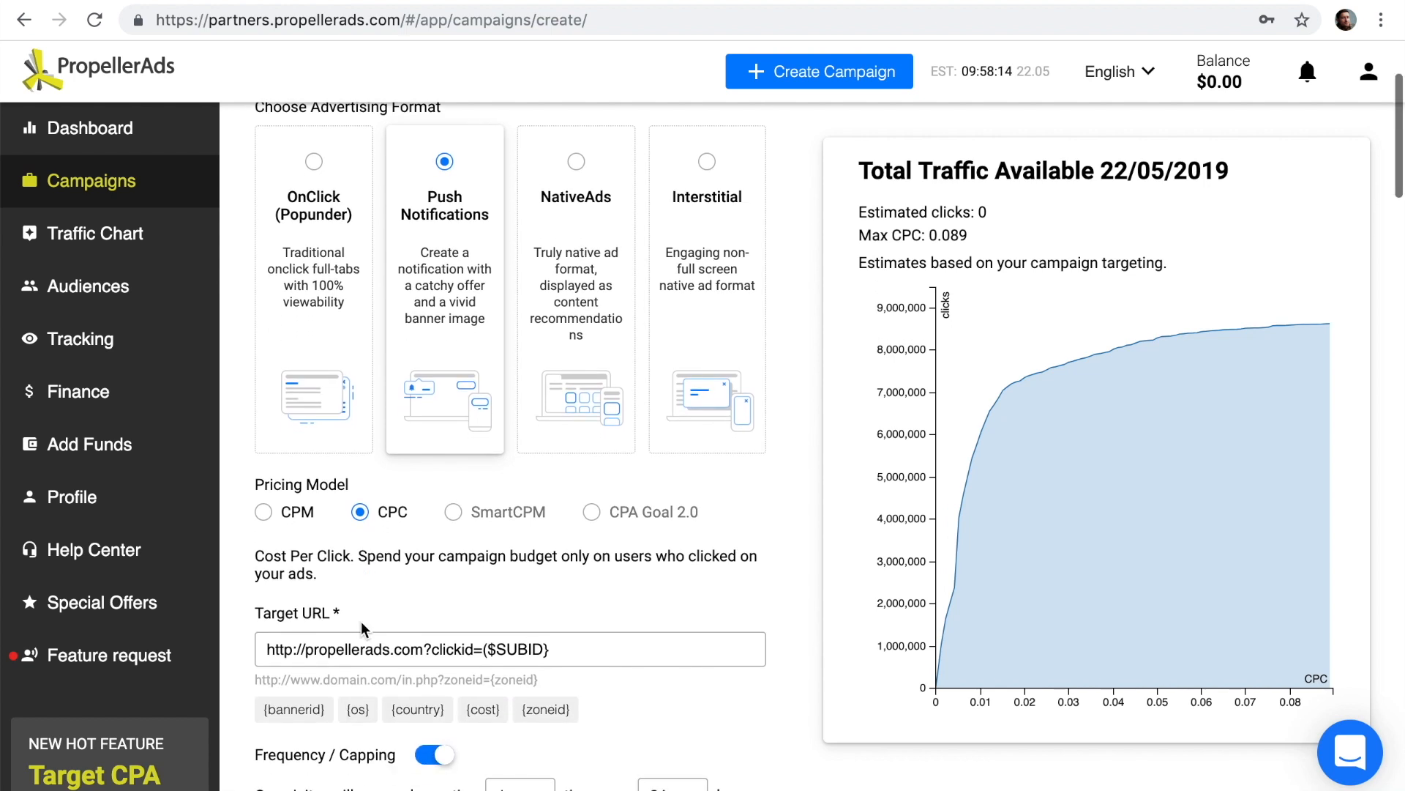
pyautogui.scroll(-1, 361, 621)
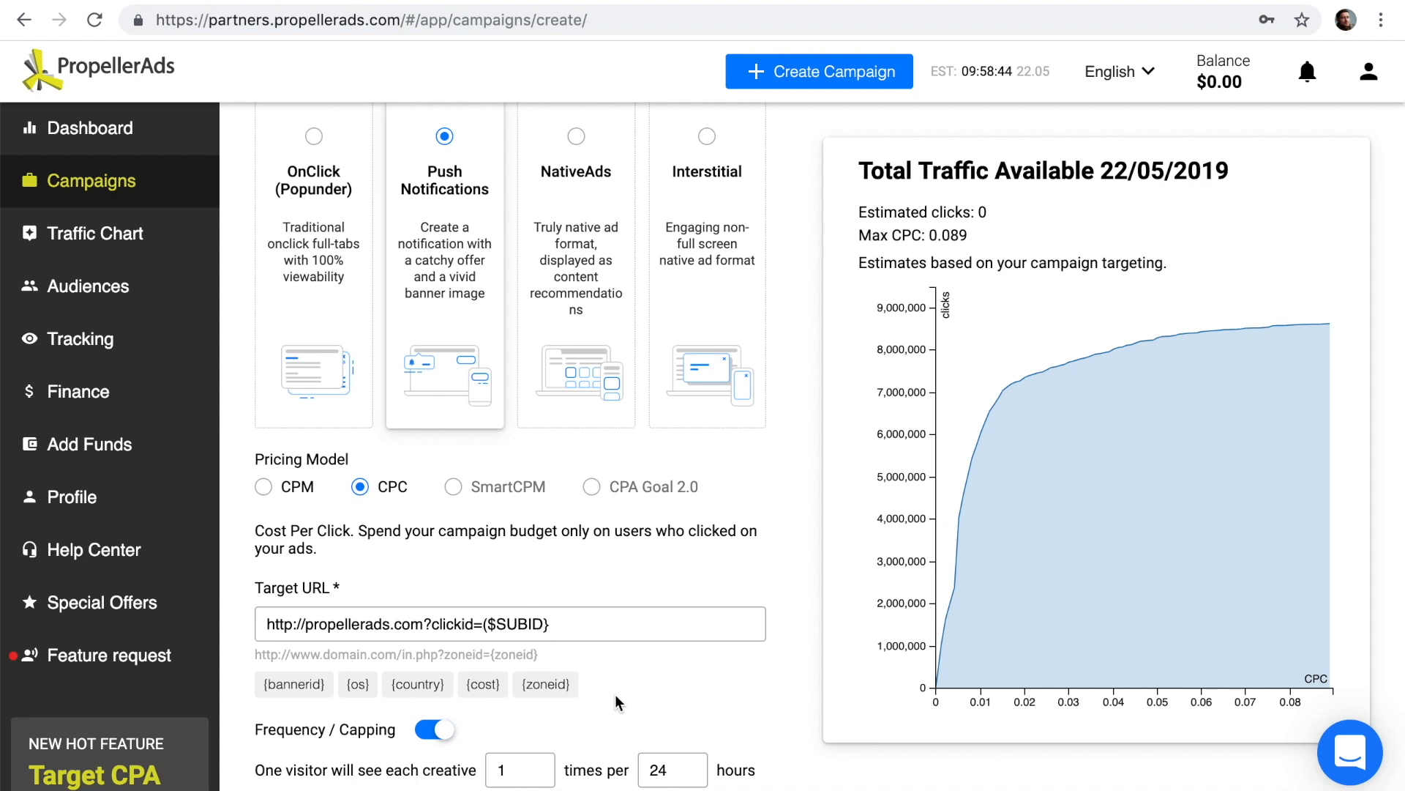
pyautogui.scroll(-3, 615, 696)
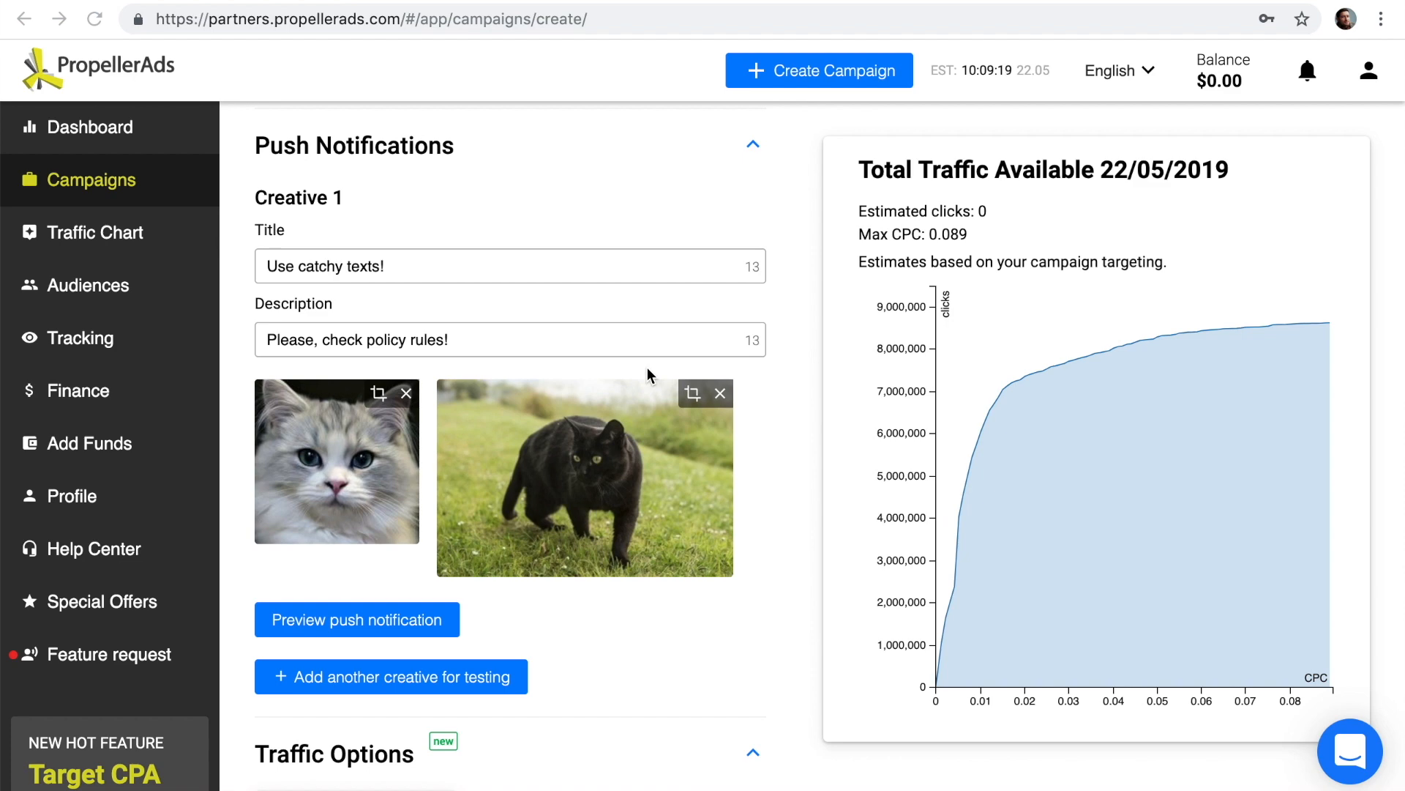
pyautogui.scroll(-8, 647, 369)
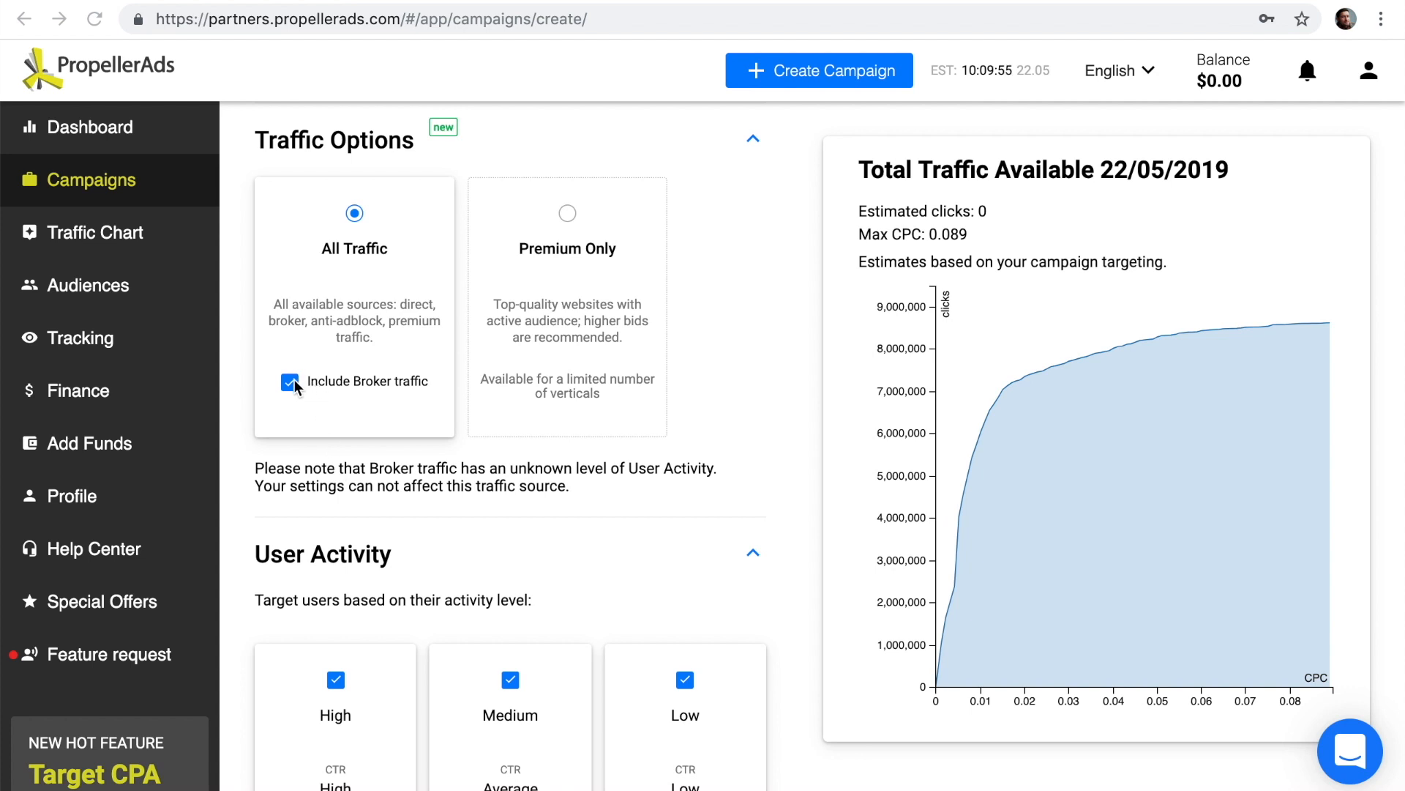
pyautogui.click(293, 384)
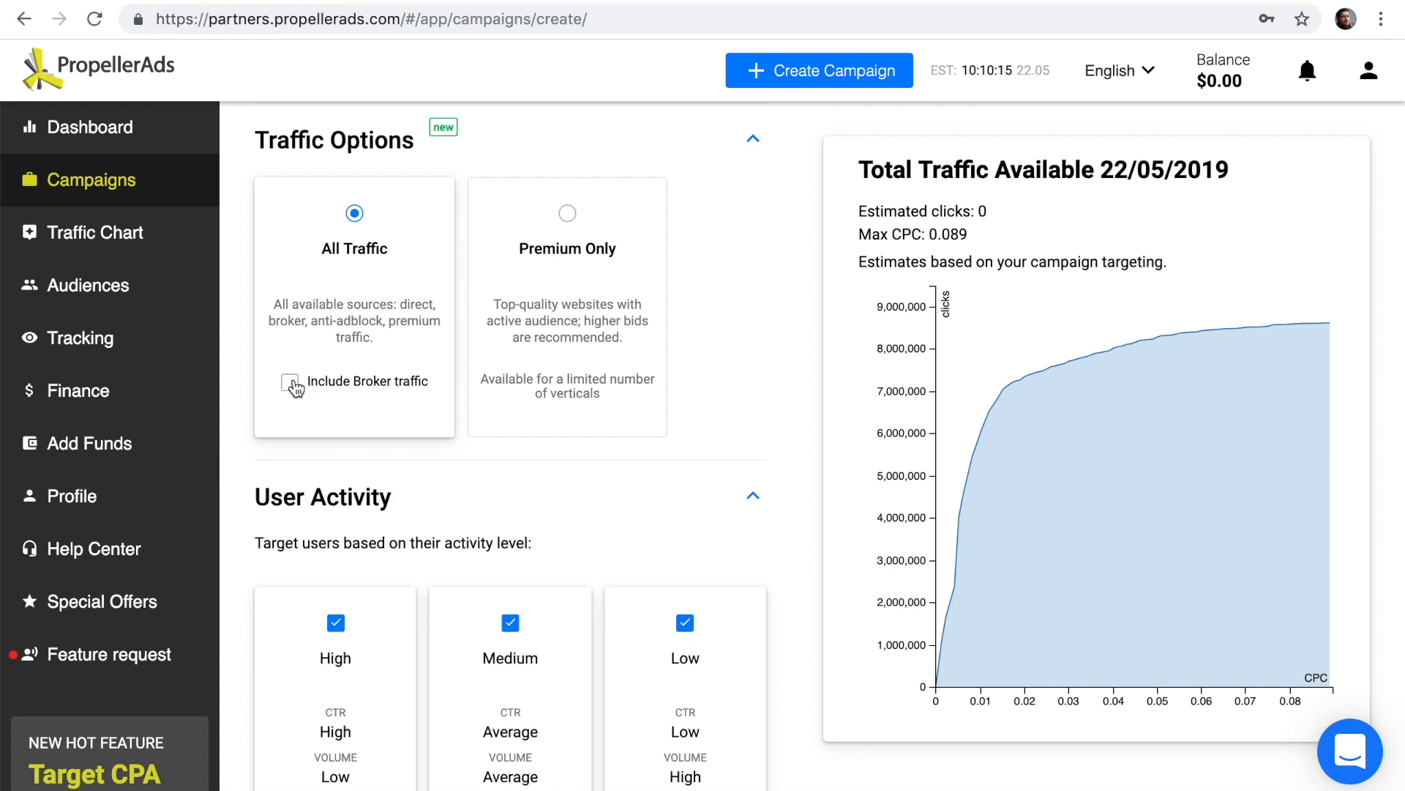
pyautogui.click(291, 384)
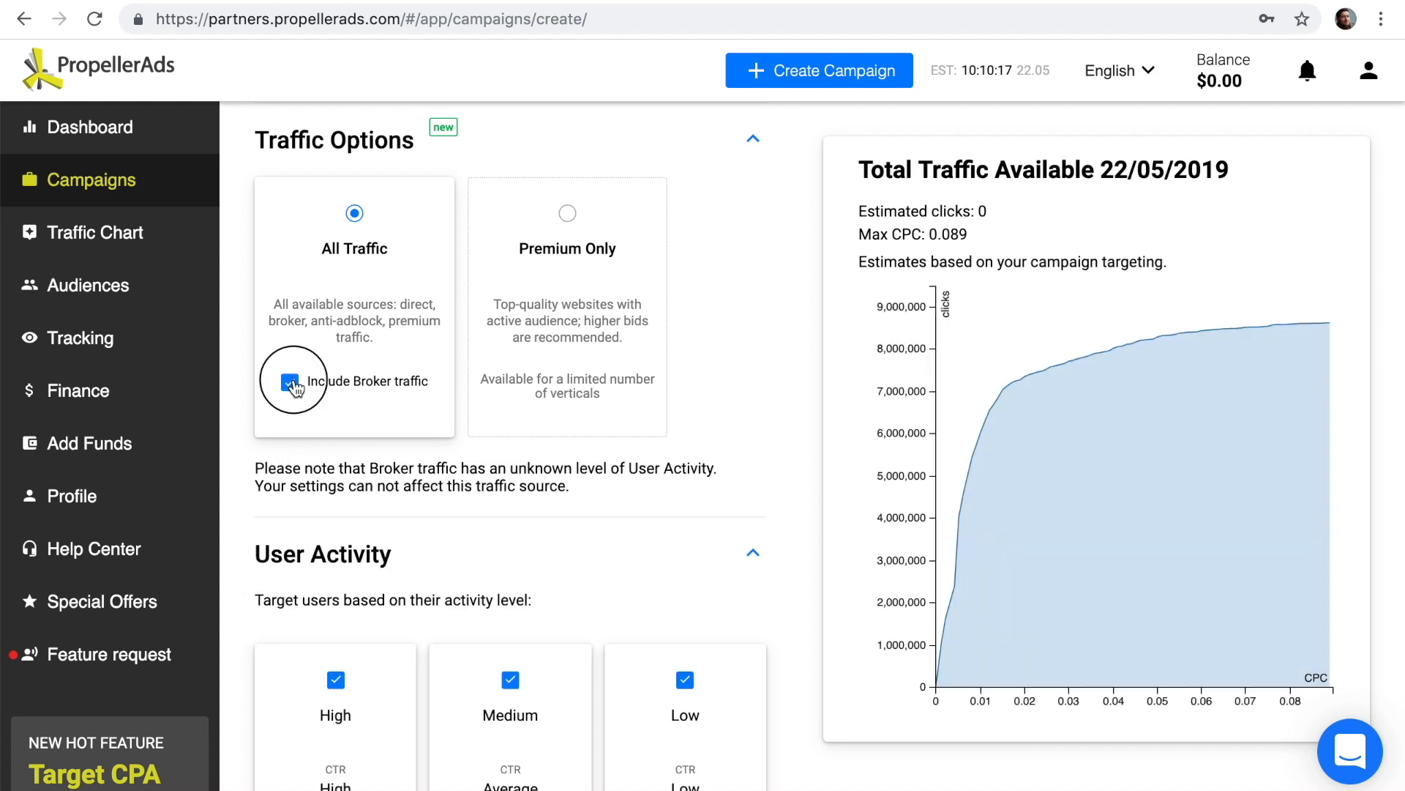
pyautogui.click(291, 384)
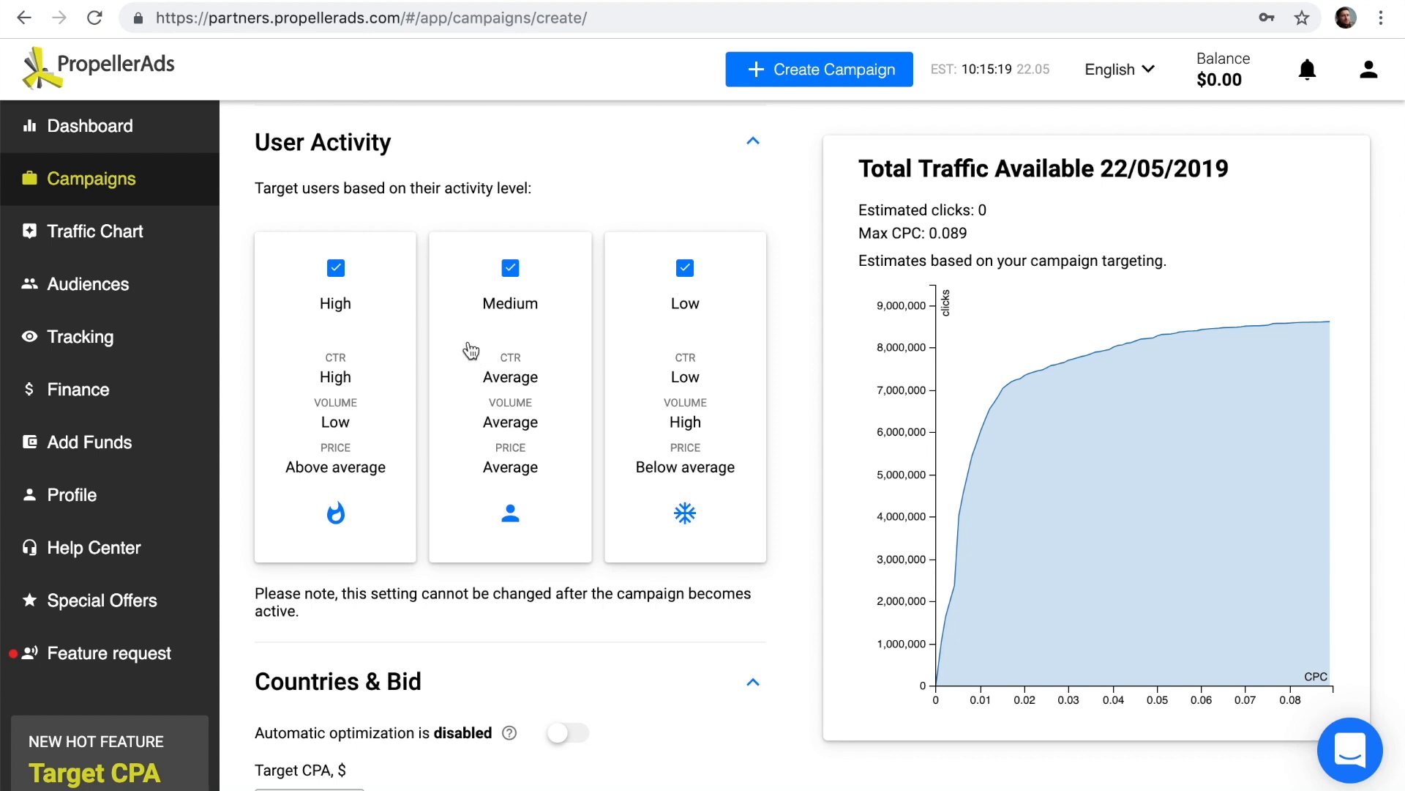
# Step: Limit user activity targeting to High by deselecting Medium and Low, and toggle automatic optimization under Countries & Bid
pyautogui.click(510, 270)
pyautogui.click(685, 269)
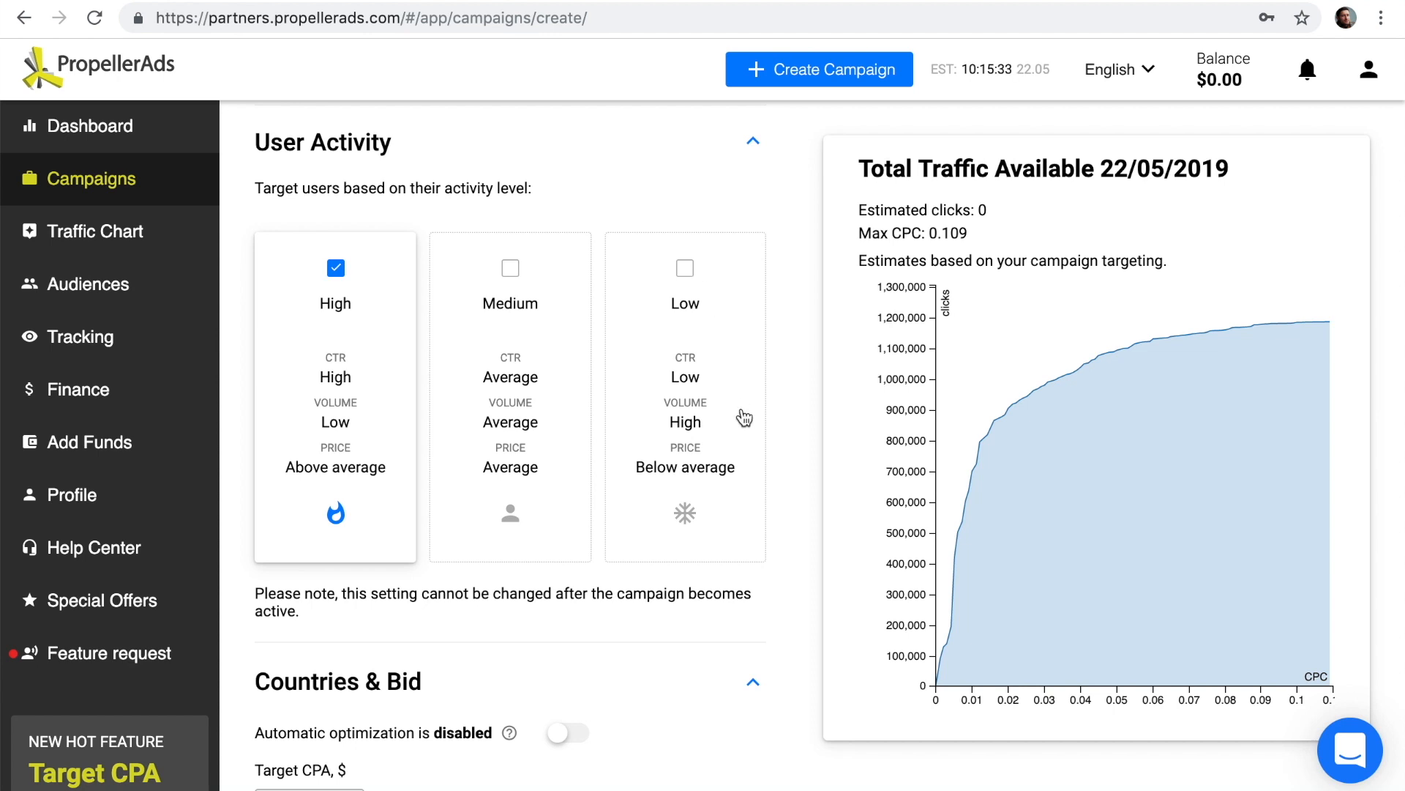
pyautogui.scroll(-4, 744, 502)
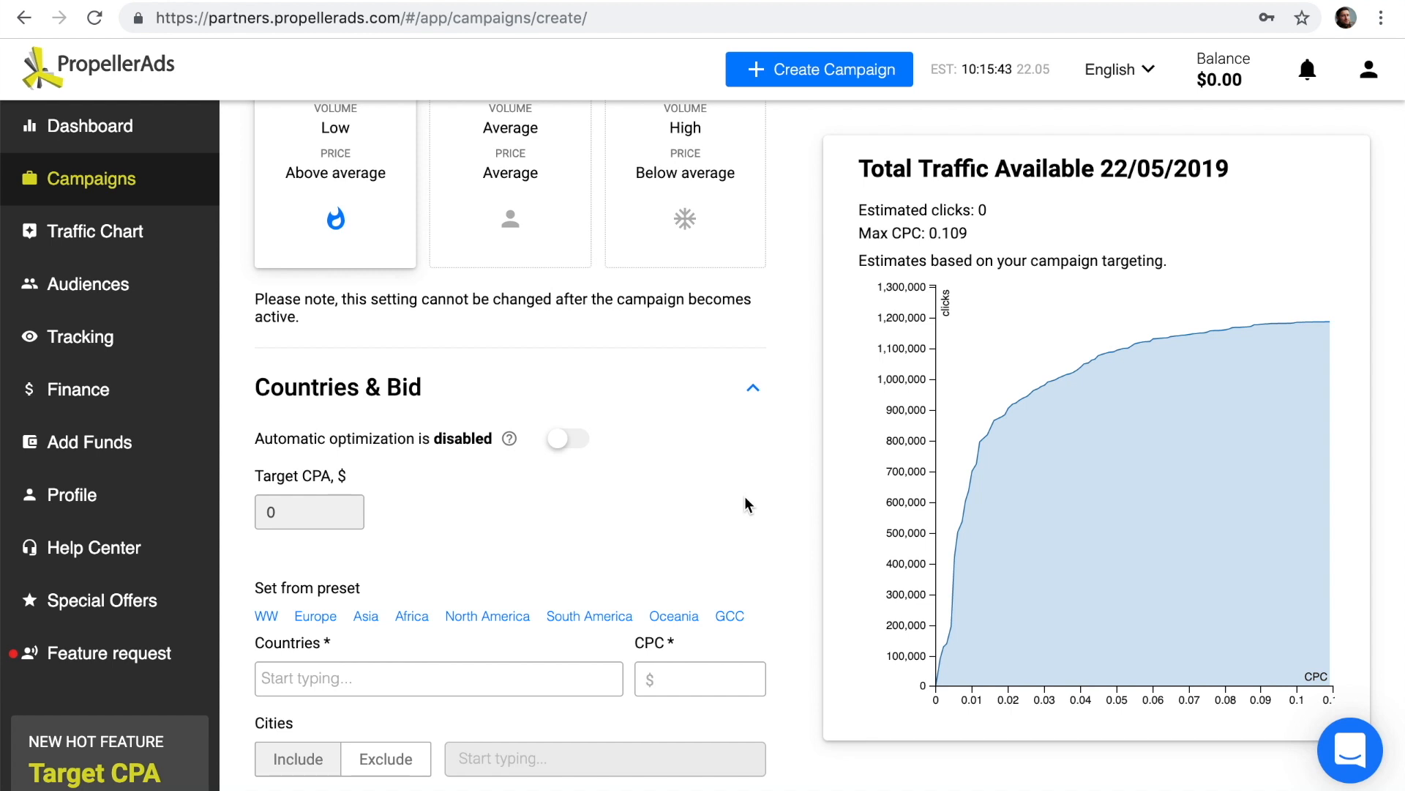
pyautogui.scroll(-2, 746, 498)
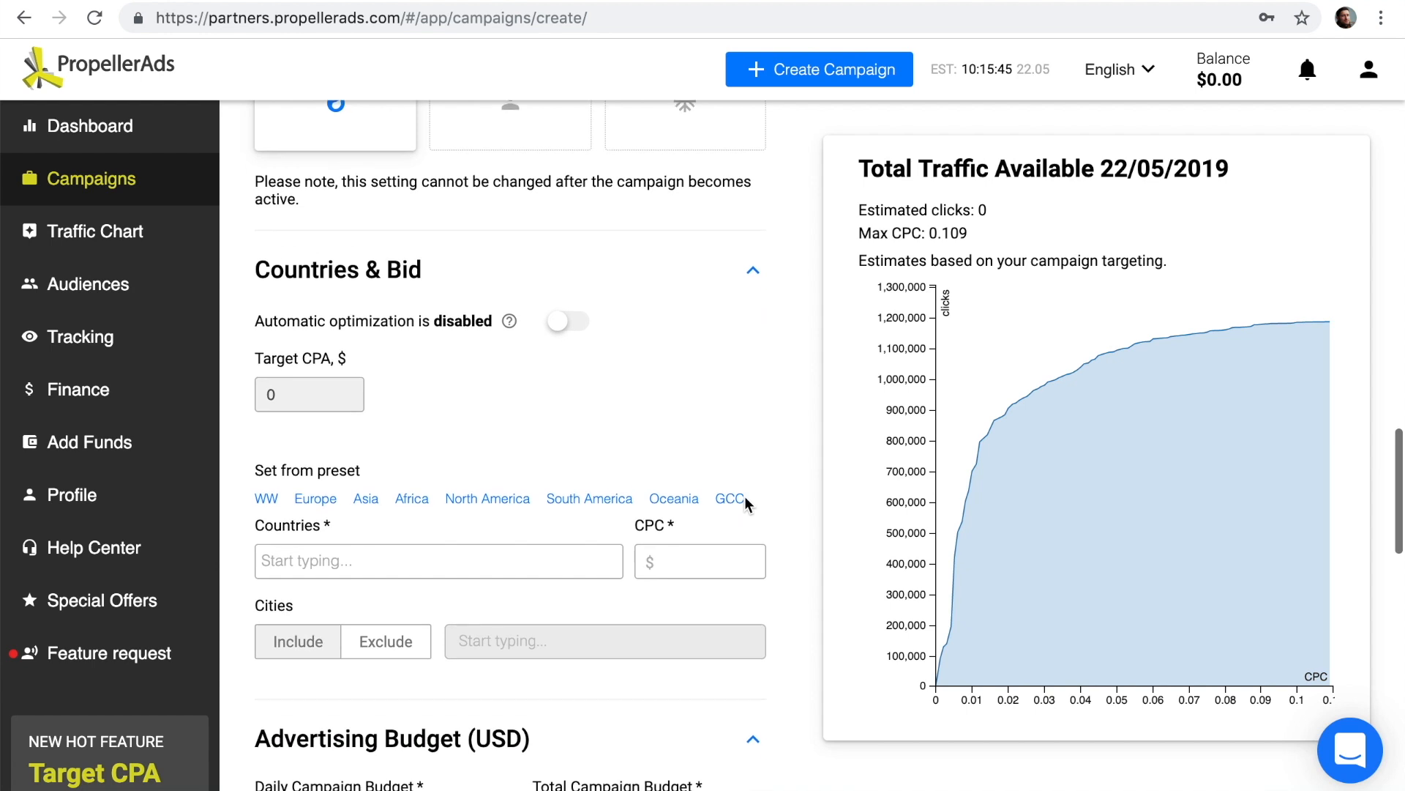
pyautogui.scroll(-1, 744, 501)
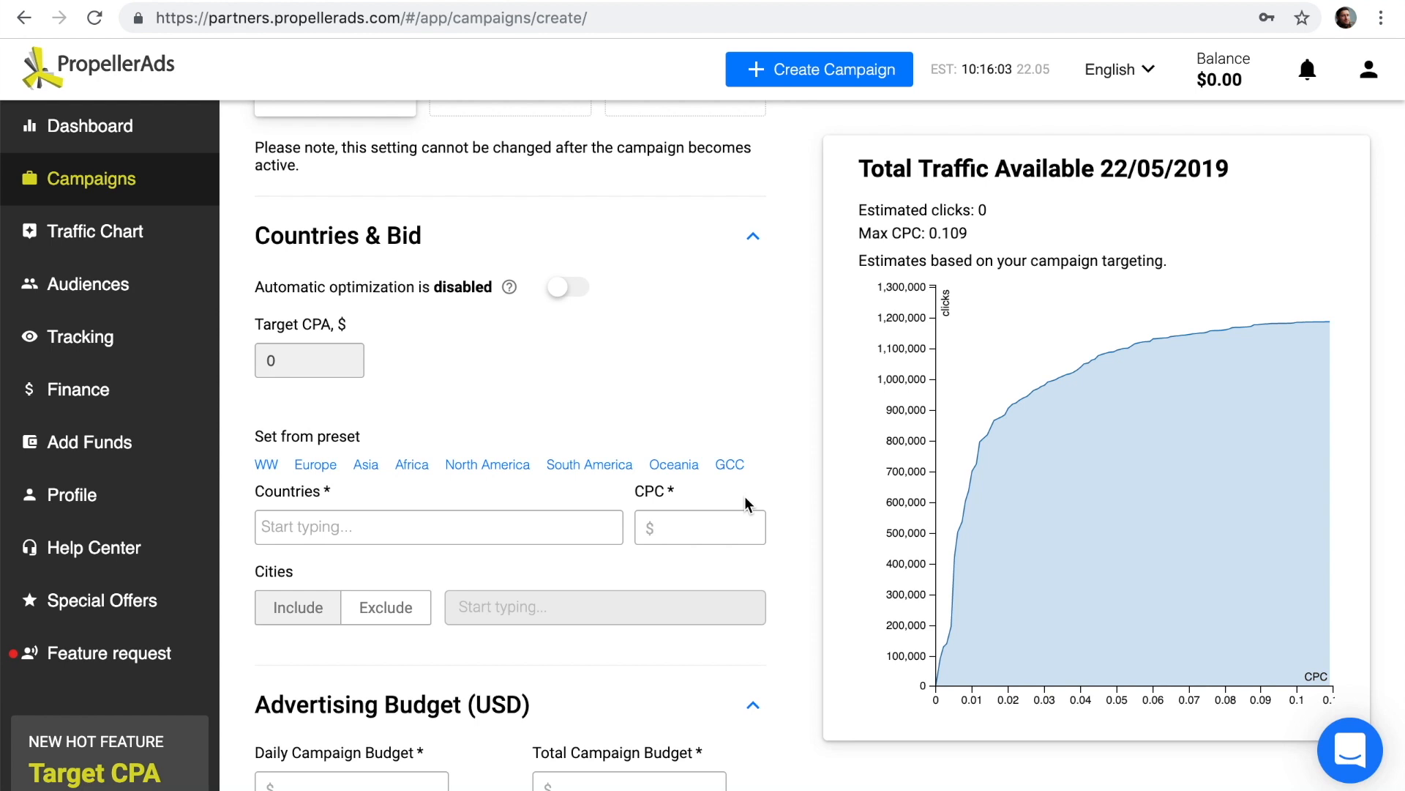
pyautogui.click(572, 293)
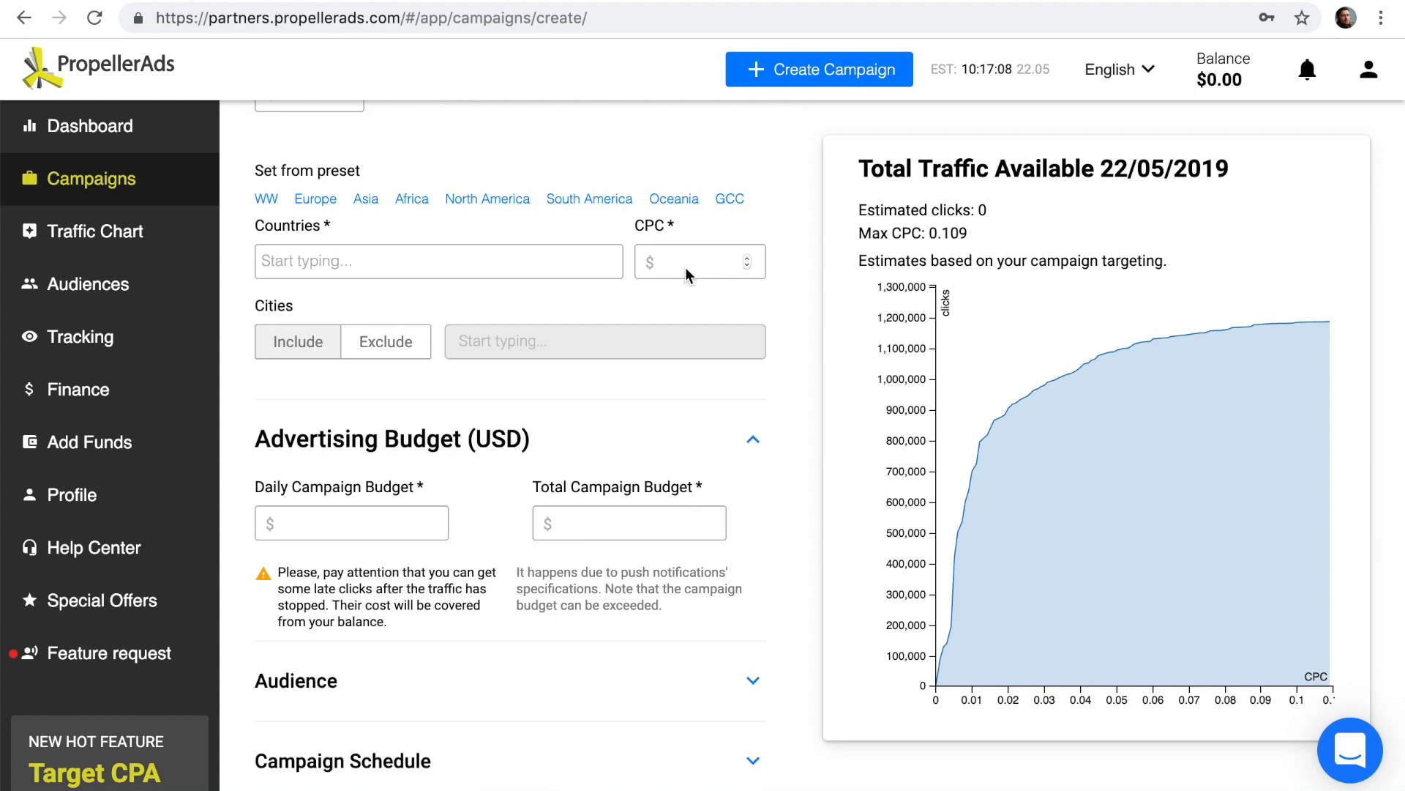
# Step: Add United States as the target country and set its CPC bid to $1
pyautogui.click(419, 266)
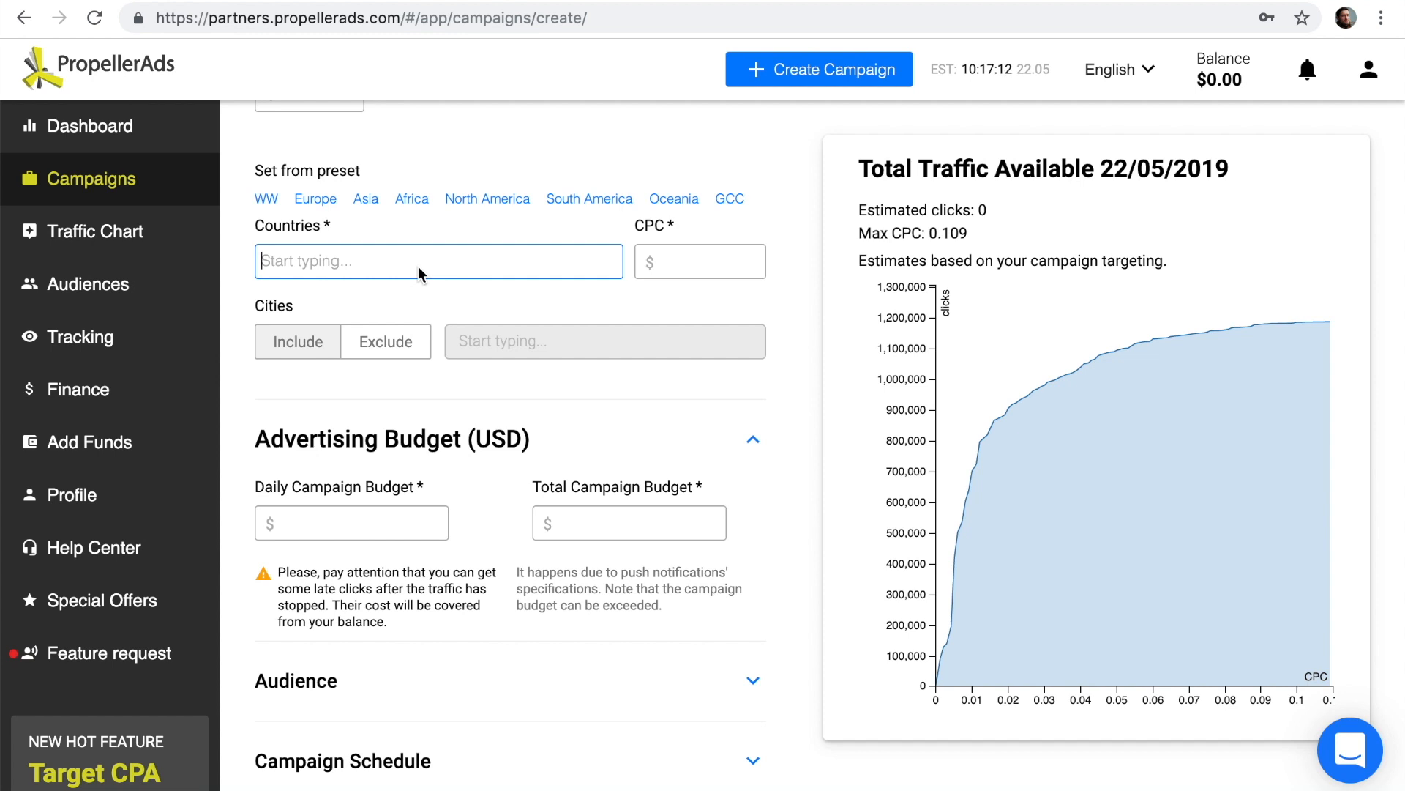
pyautogui.write('US')
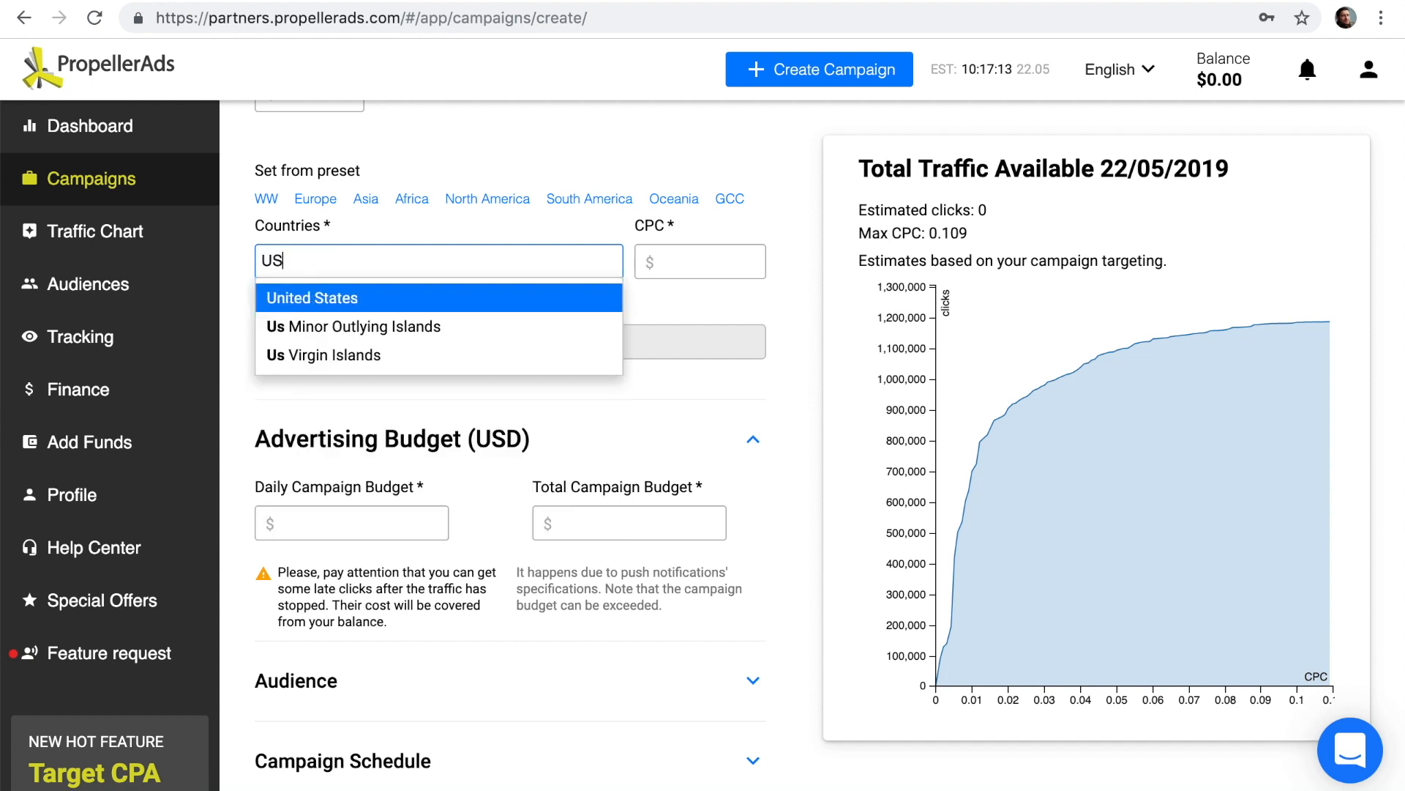
pyautogui.click(406, 294)
pyautogui.click(704, 262)
pyautogui.write('1')
pyautogui.click(767, 419)
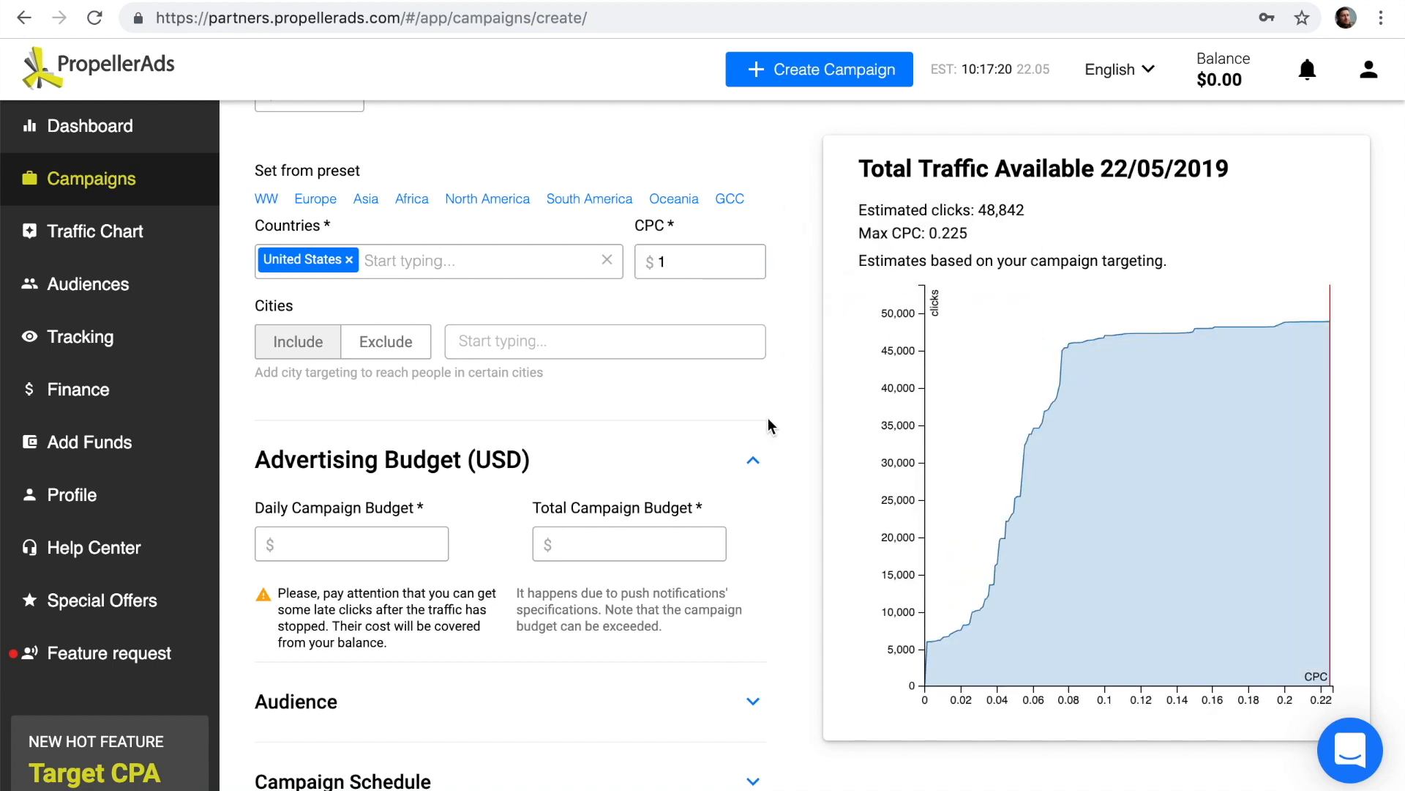
# Step: Set the daily campaign budget to $30 and open the total campaign budget for editing
pyautogui.scroll(-4, 768, 419)
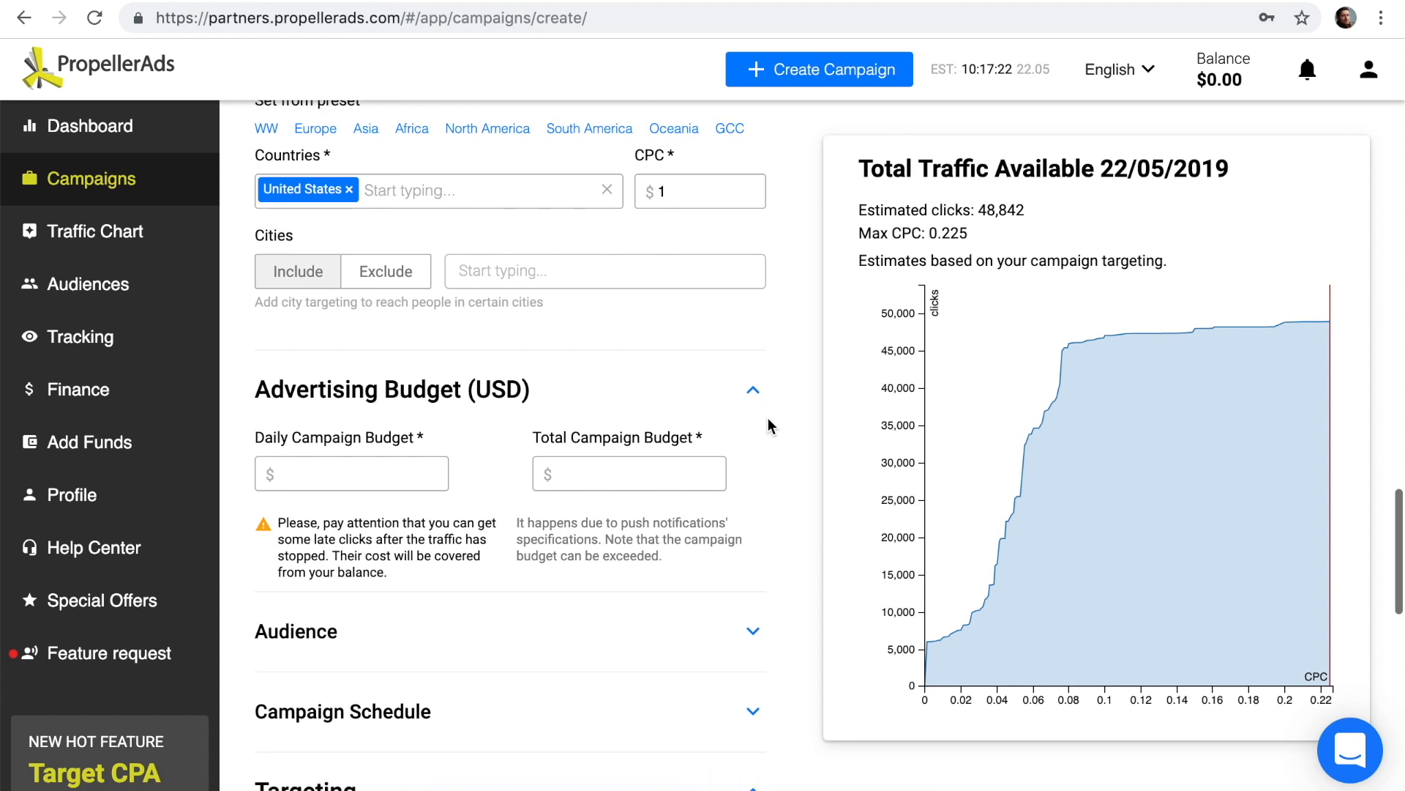
pyautogui.scroll(-3, 767, 417)
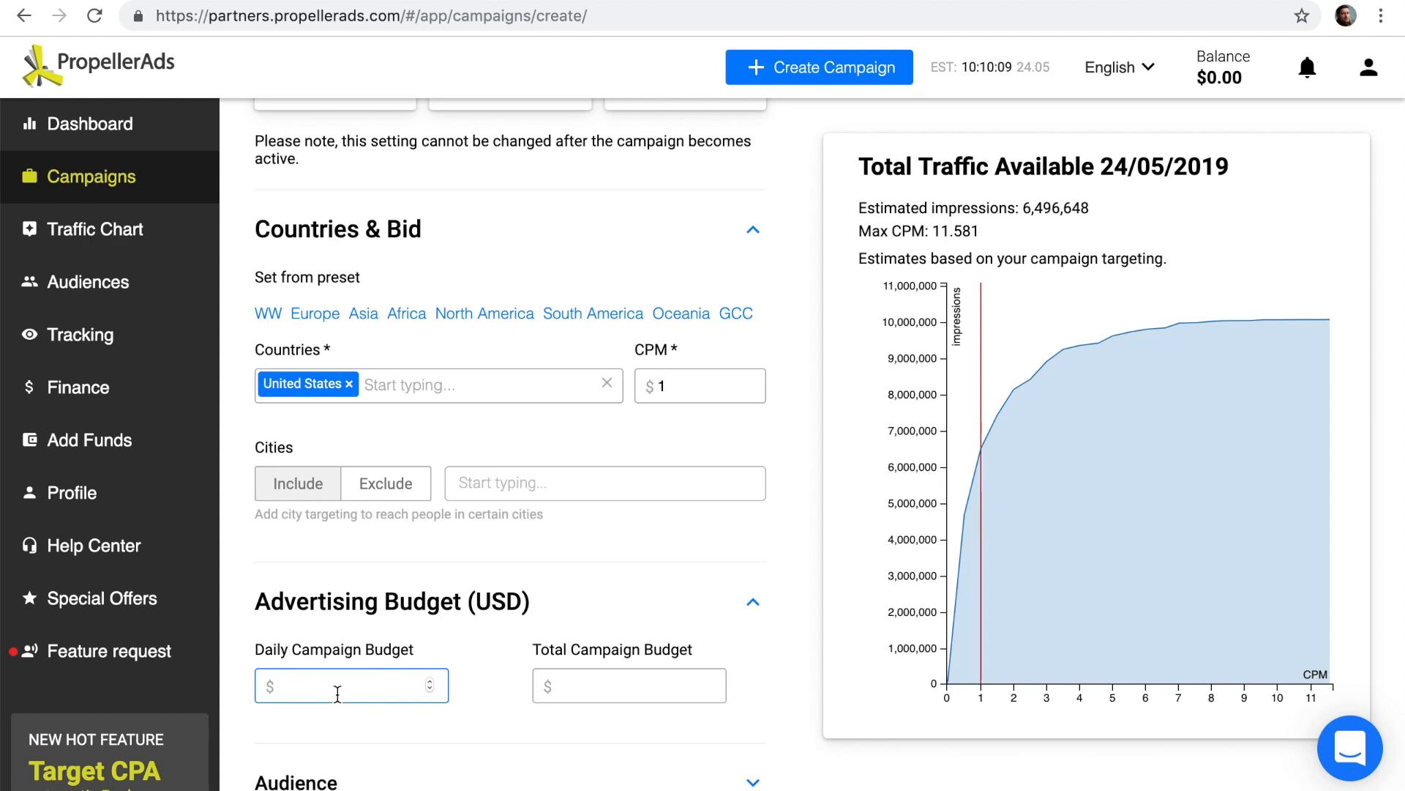
pyautogui.write('30')
pyautogui.click(592, 683)
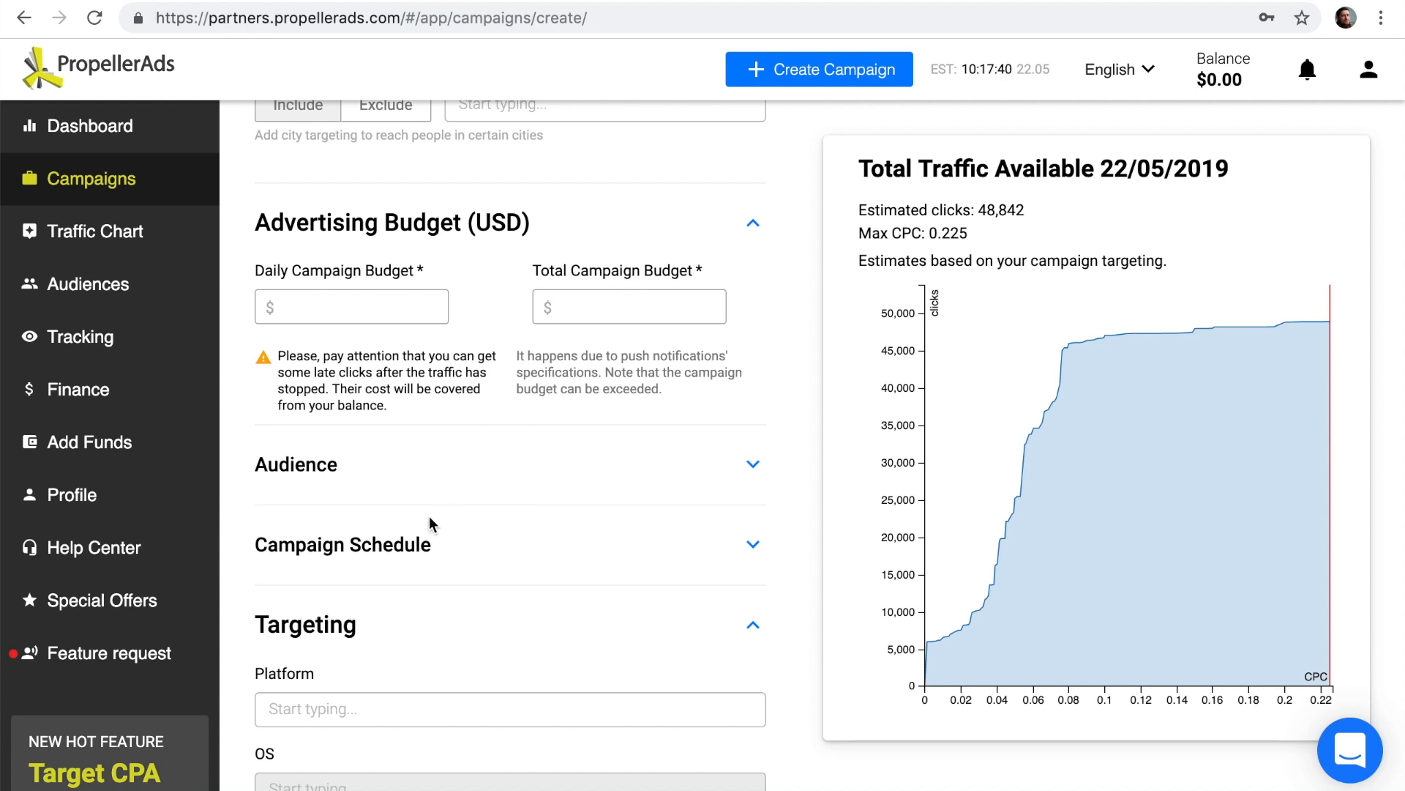
# Step: Expand the Campaign Schedule section and examine its timezone and hourly schedule settings
pyautogui.click(380, 546)
pyautogui.scroll(-3, 491, 537)
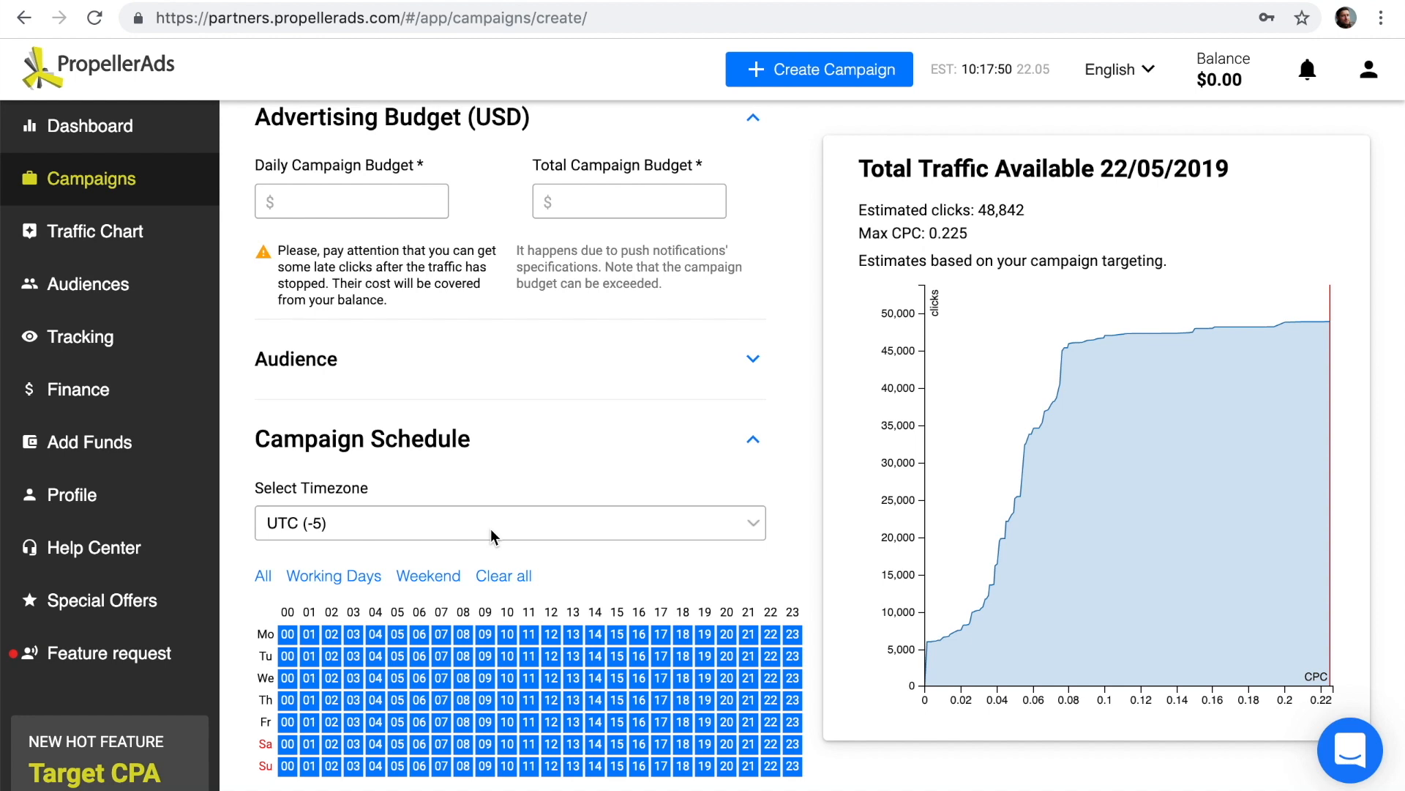
pyautogui.scroll(-3, 490, 529)
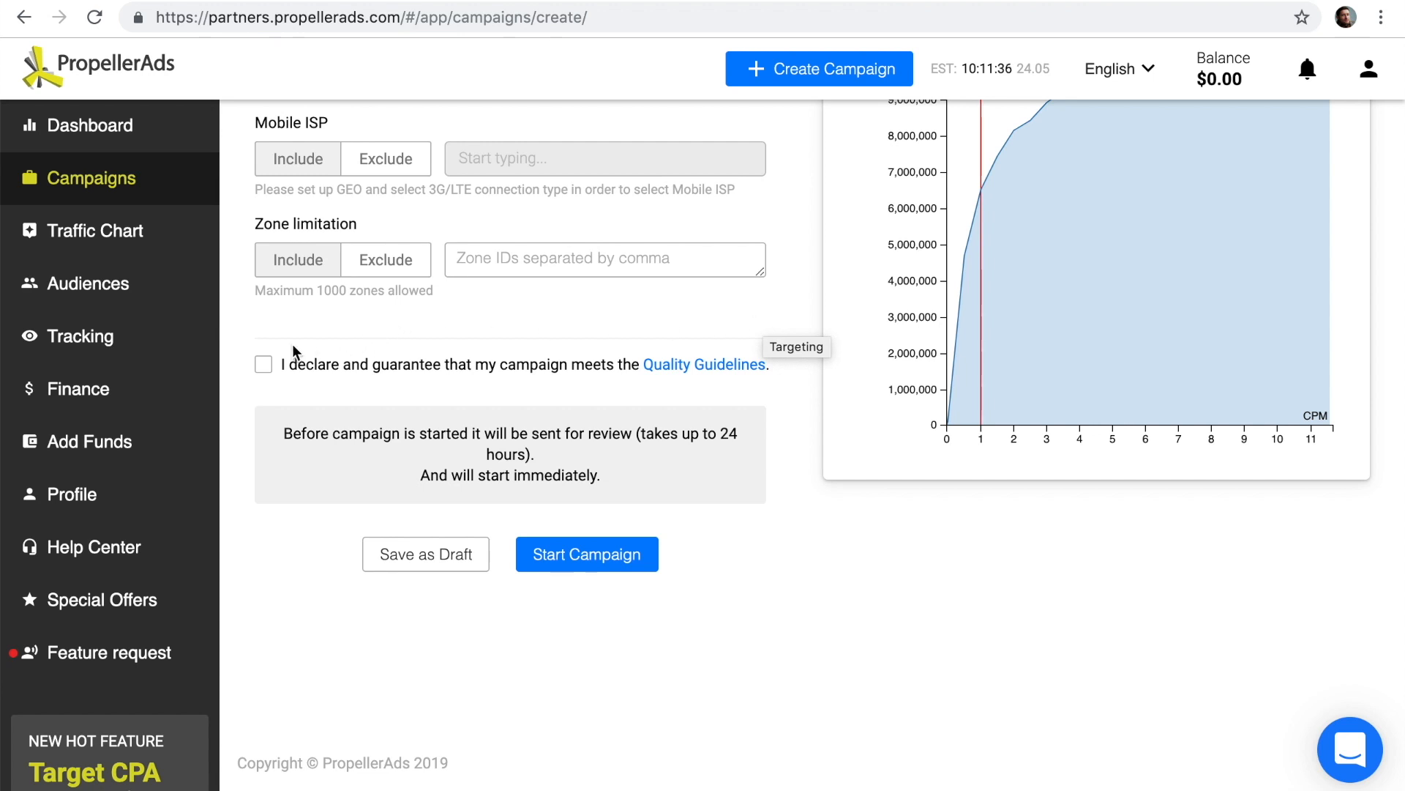
# Step: Accept the Quality Guidelines declaration and try to start the campaign
pyautogui.click(264, 366)
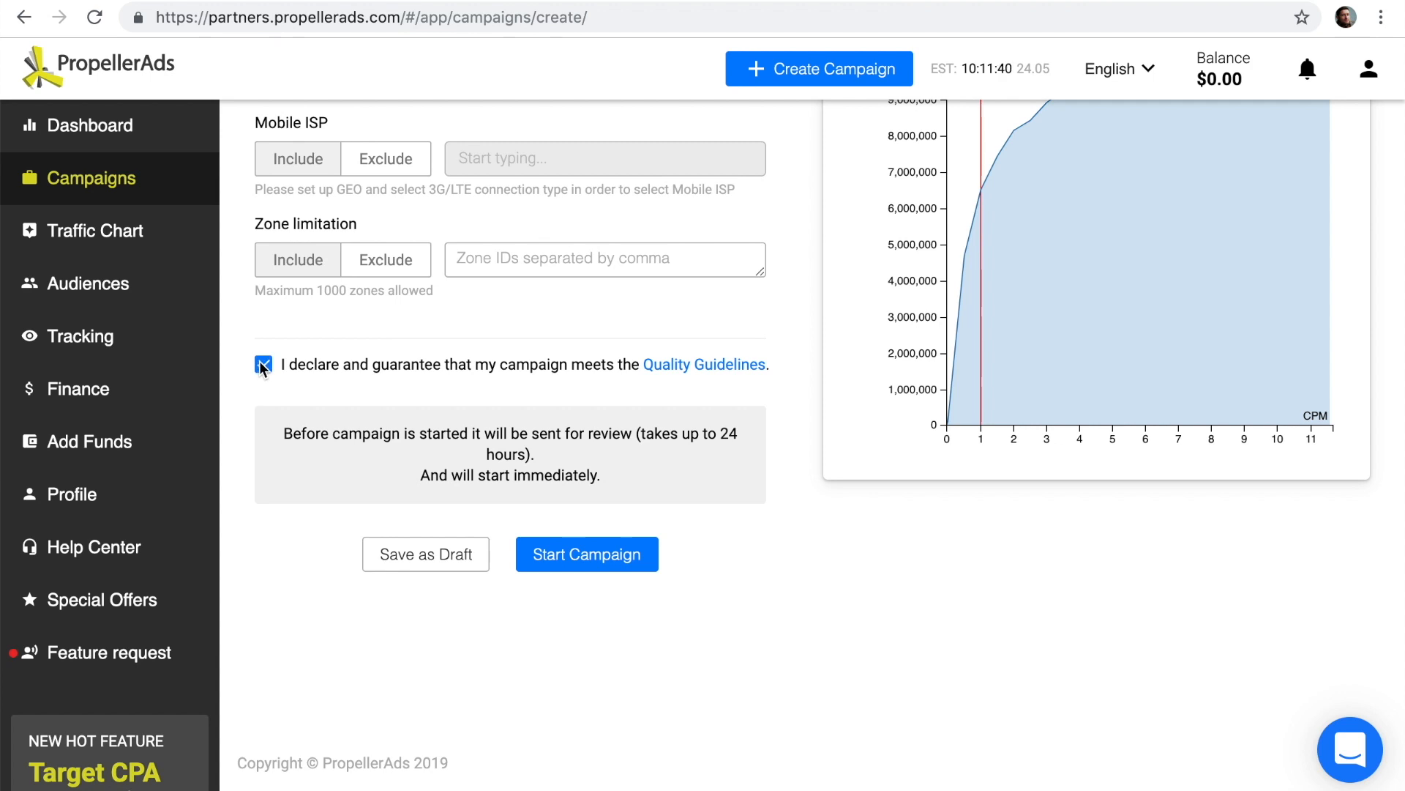
pyautogui.click(634, 558)
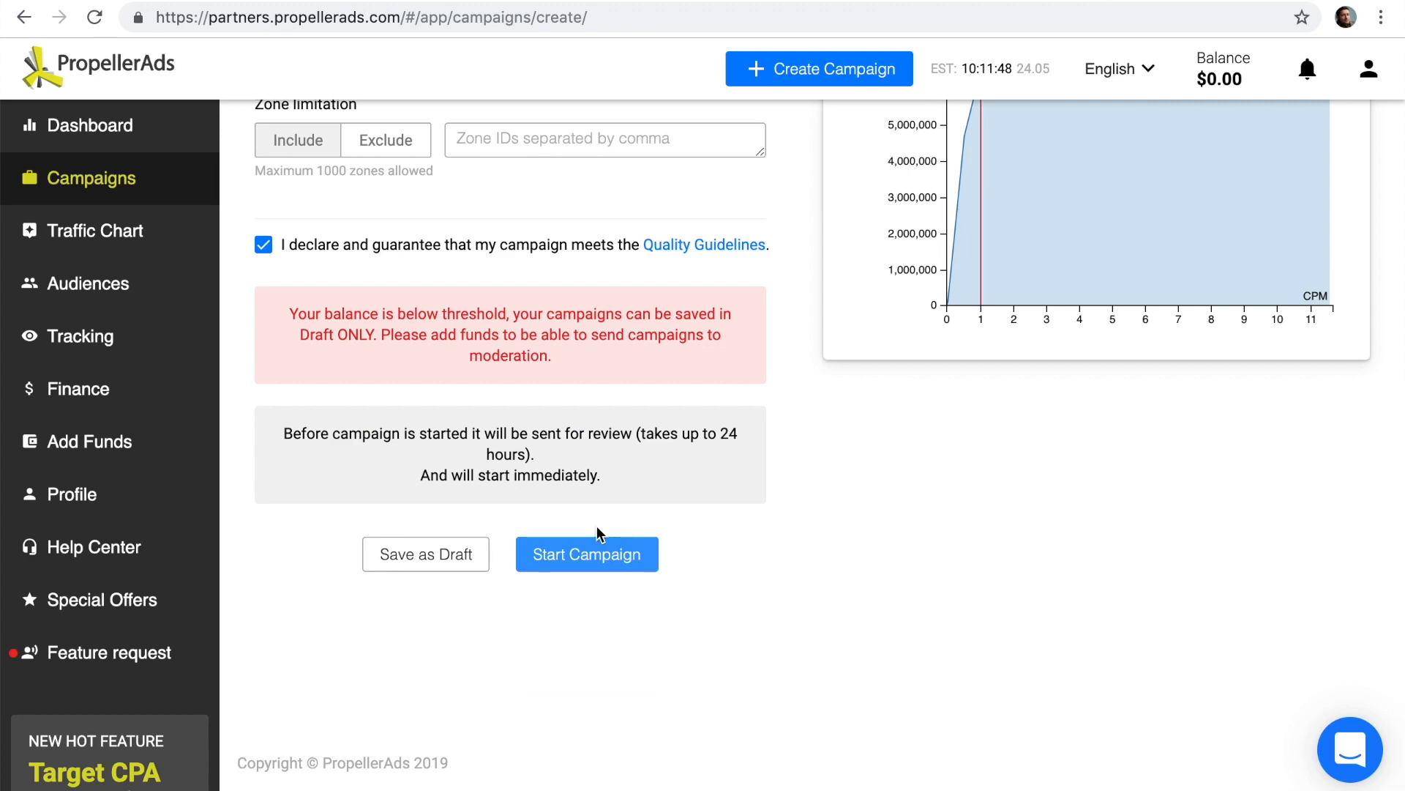